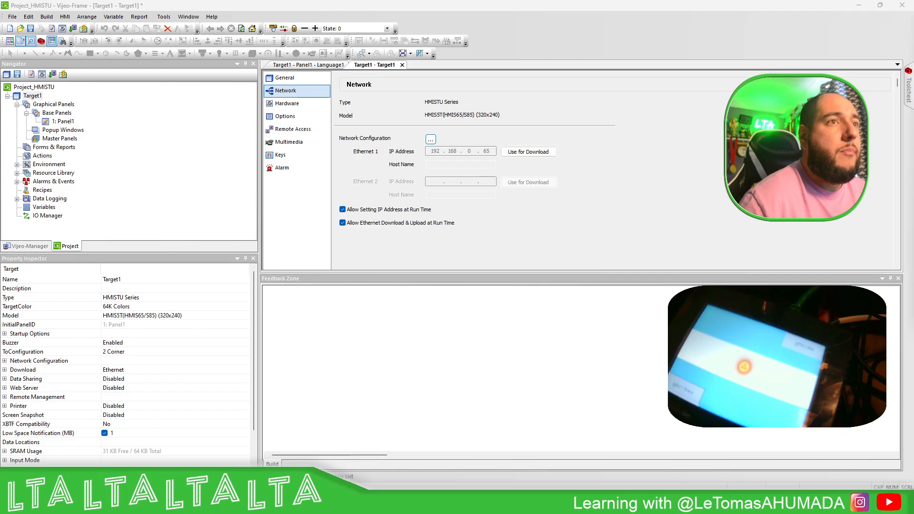
Step: In Command Prompt, ping the HMI's address 192.168.0.65 and return to the Vijeo-Frame project
{"action": "left_click_drag", "start_coordinate": [913, 164], "coordinate": [500, 88]}
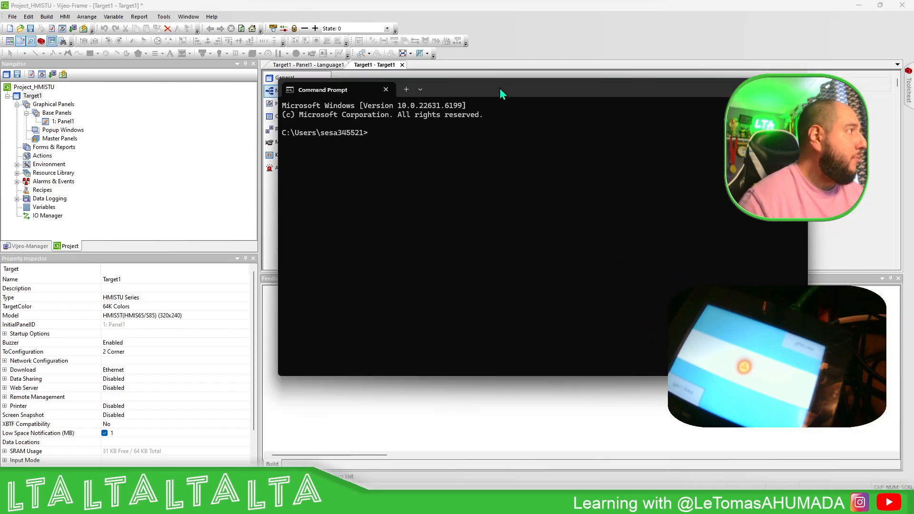
{"action": "type", "text": "ping 192.168.0.65"}
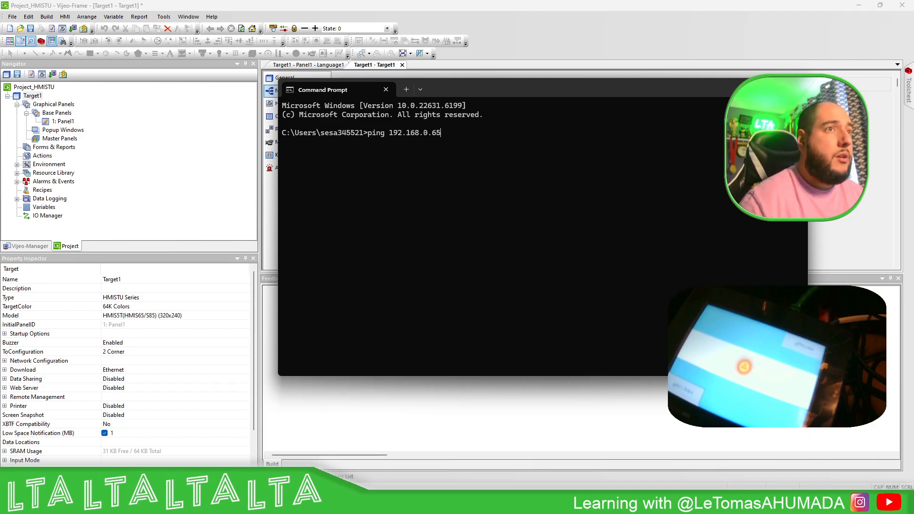
{"action": "key", "text": "Return"}
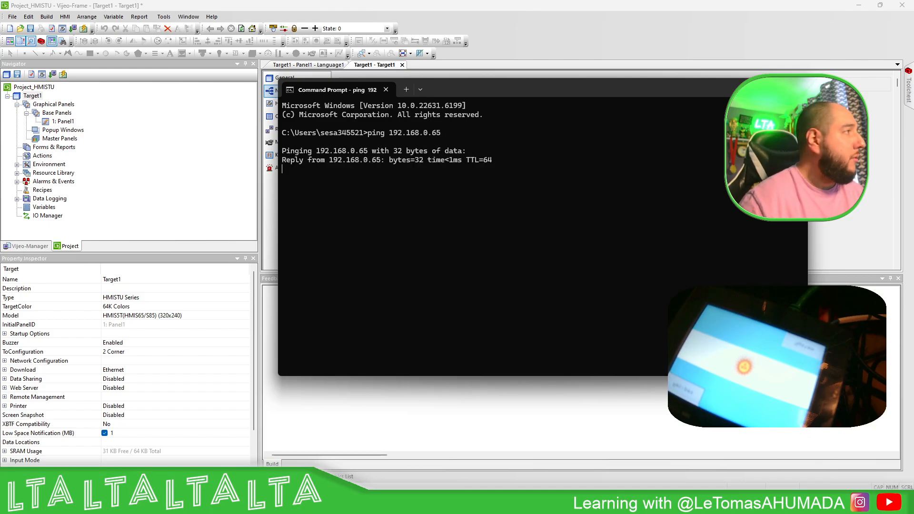
{"action": "left_click_drag", "start_coordinate": [489, 85], "coordinate": [496, 184]}
{"action": "left_click", "coordinate": [688, 148]}
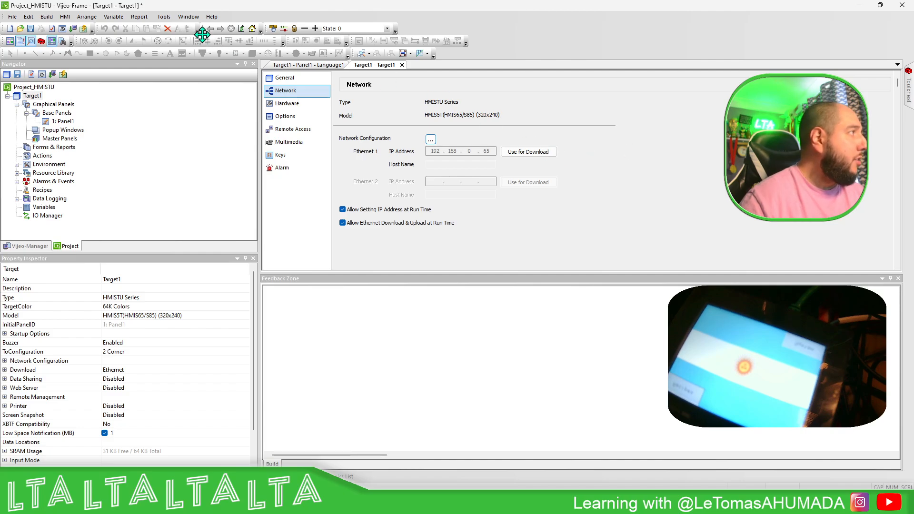
Step: Try to download the project to the HMI over Ethernet, keeping its run-time data
{"action": "left_click", "coordinate": [75, 30]}
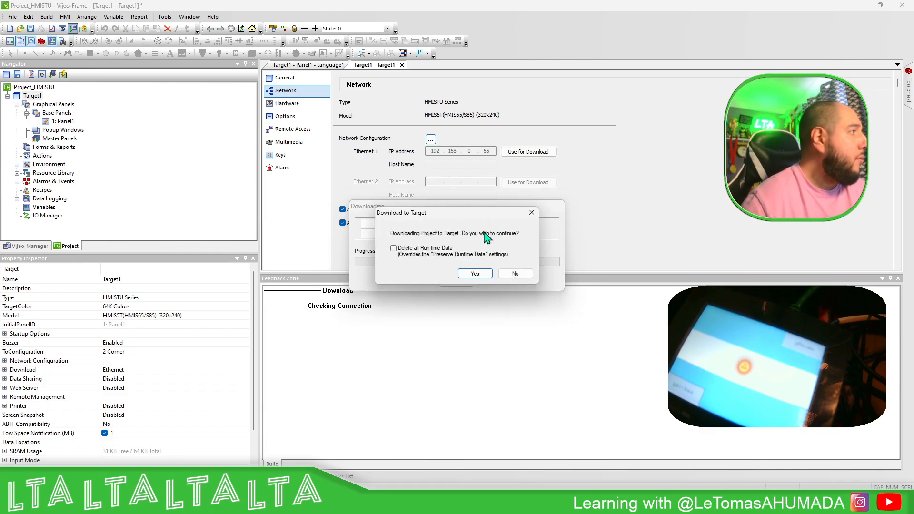
{"action": "left_click", "coordinate": [473, 275]}
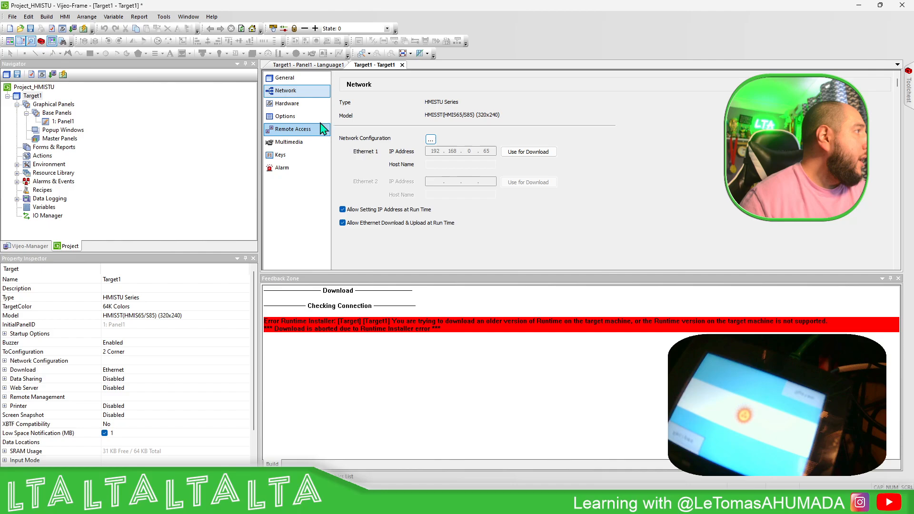
Step: Set Target1's download method to File System and its install option to Multi Install, collapsing the feedback area for room
{"action": "left_click", "coordinate": [284, 78]}
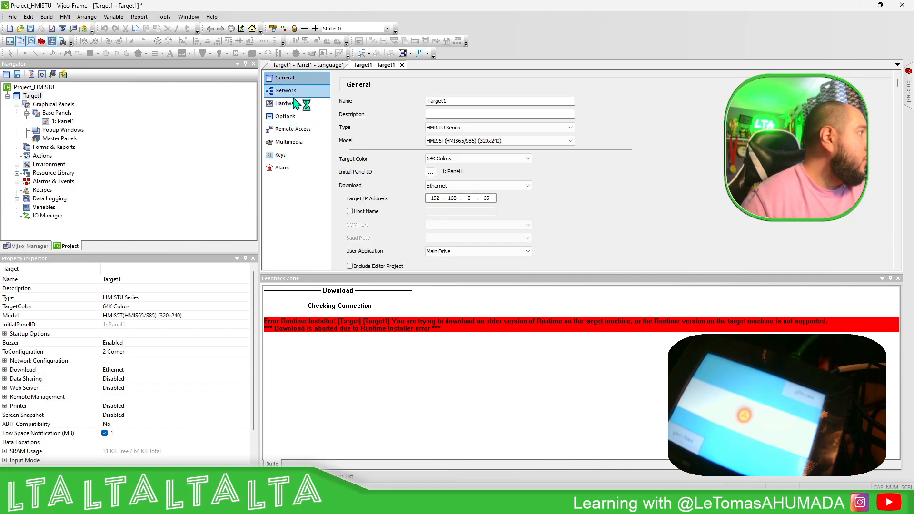
{"action": "left_click", "coordinate": [473, 186]}
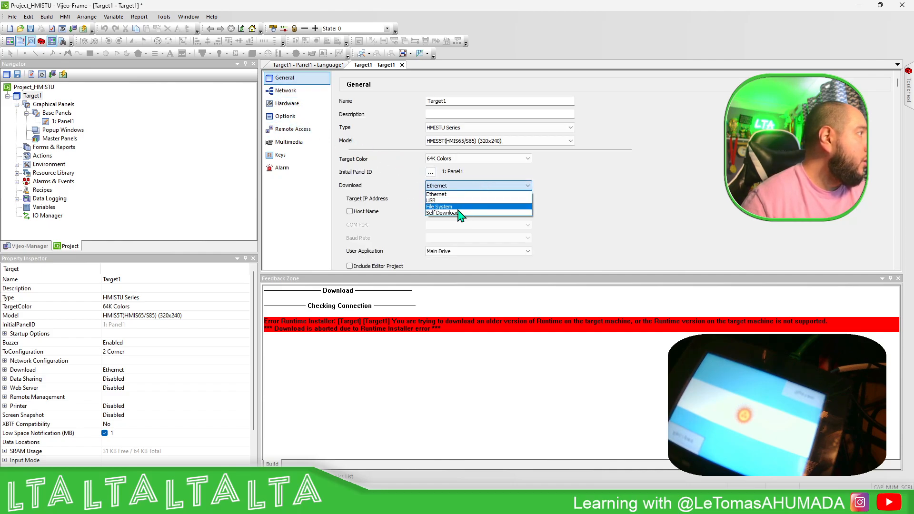
{"action": "left_click", "coordinate": [459, 208]}
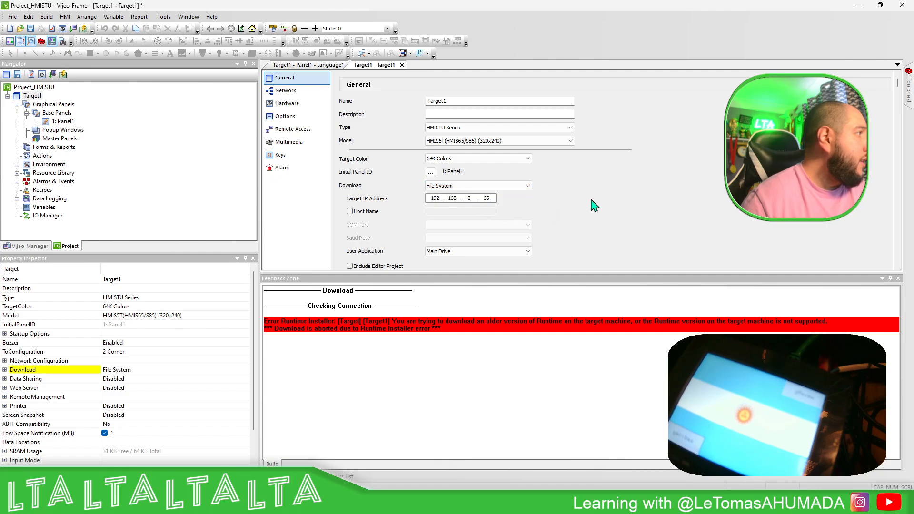
{"action": "scroll", "coordinate": [567, 209], "scroll_direction": "down", "scroll_amount": 1}
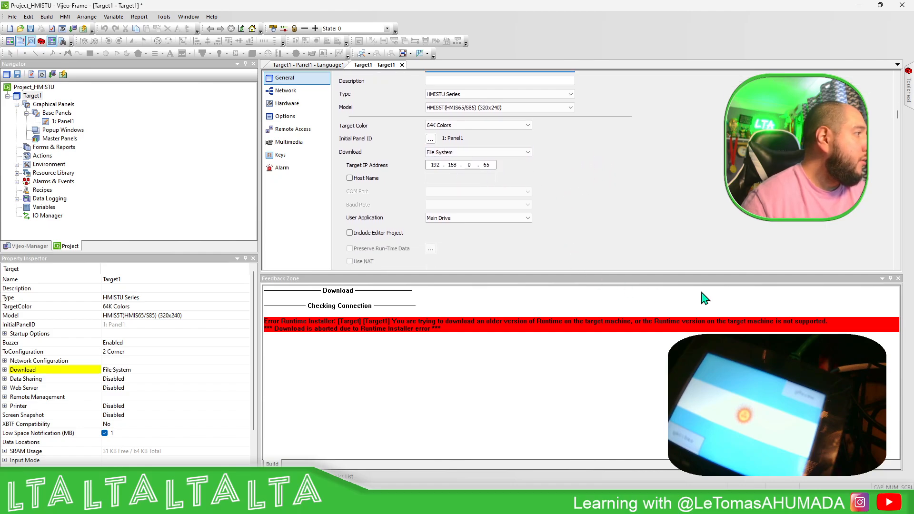
{"action": "left_click", "coordinate": [891, 279]}
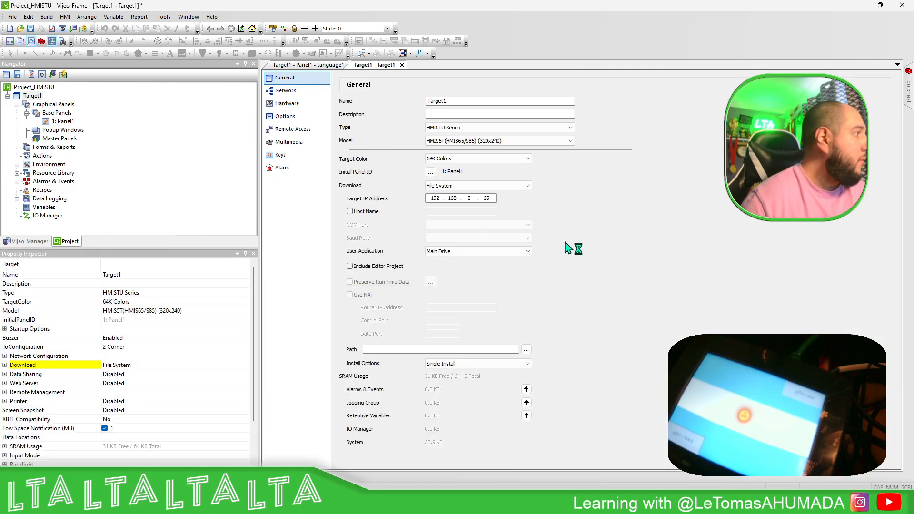
{"action": "left_click", "coordinate": [437, 364]}
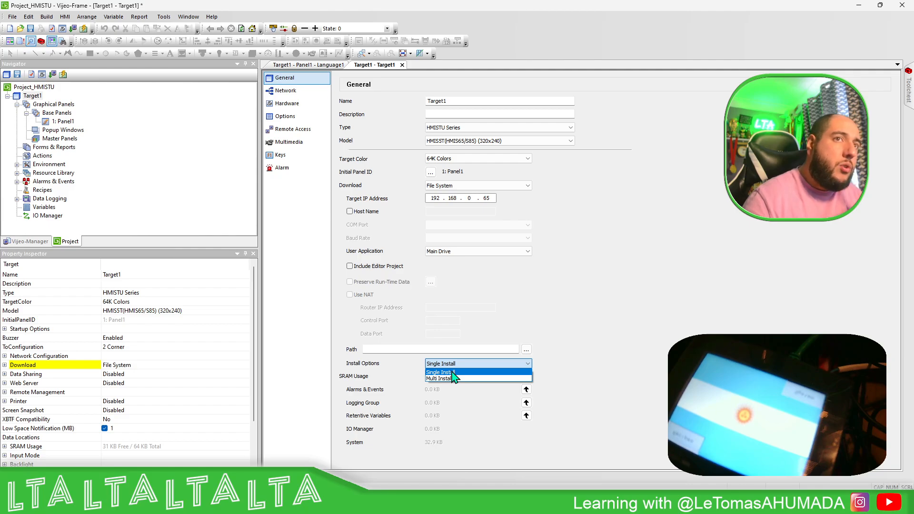
{"action": "left_click", "coordinate": [455, 378]}
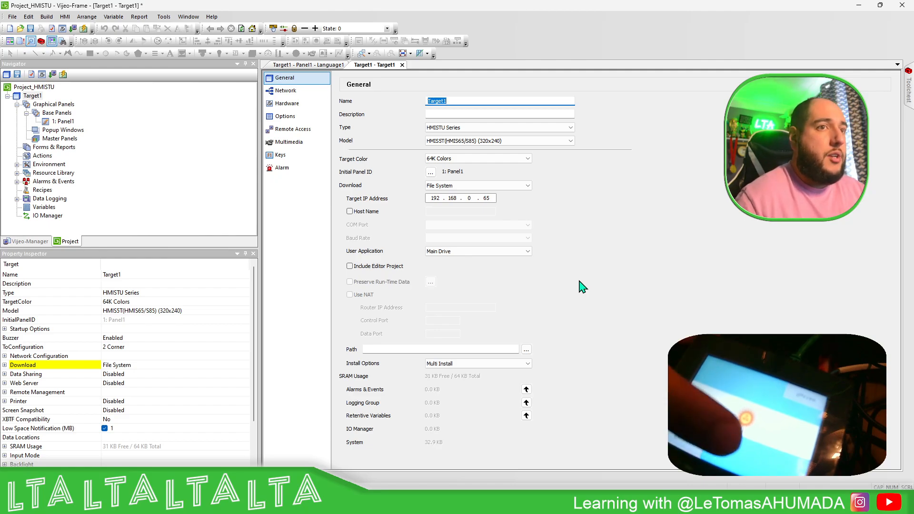
Step: Check the contents of Panel1, and set Target1's file system download path to the USB drive E:\
{"action": "double_click", "coordinate": [68, 123]}
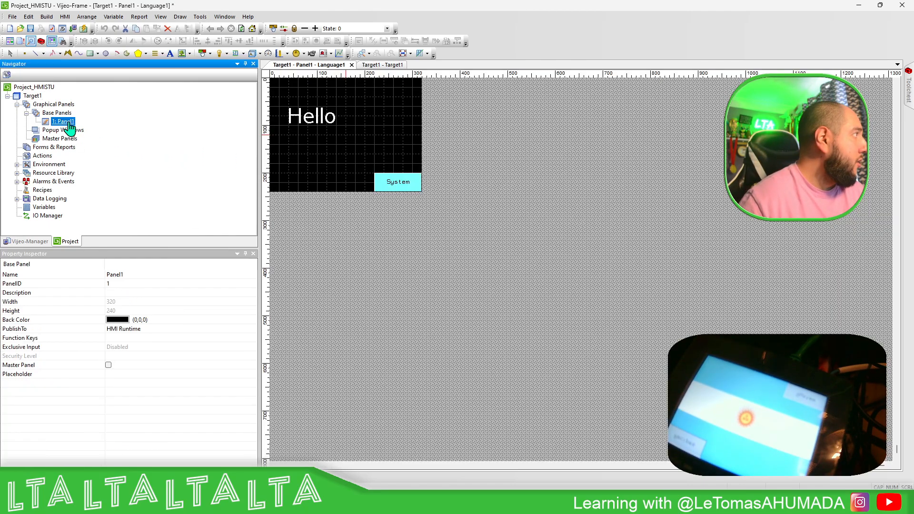
{"action": "left_click", "coordinate": [389, 64]}
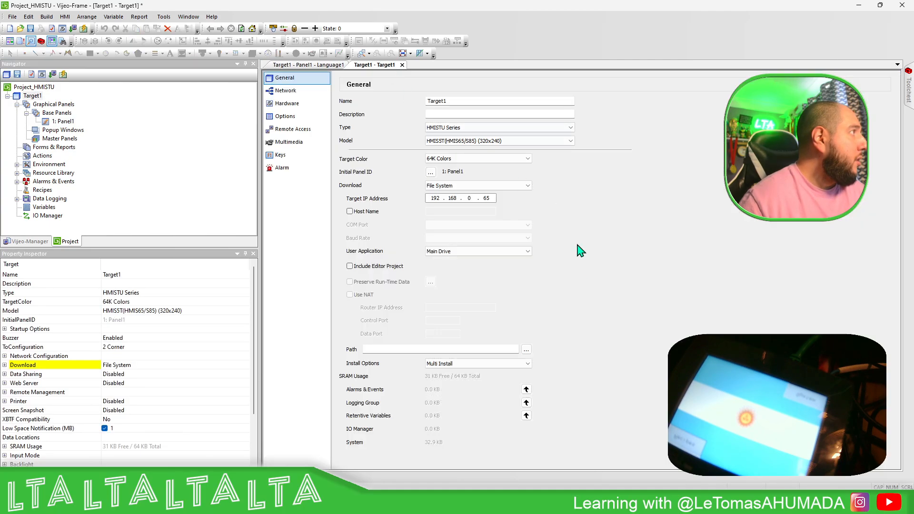
{"action": "left_click", "coordinate": [527, 350]}
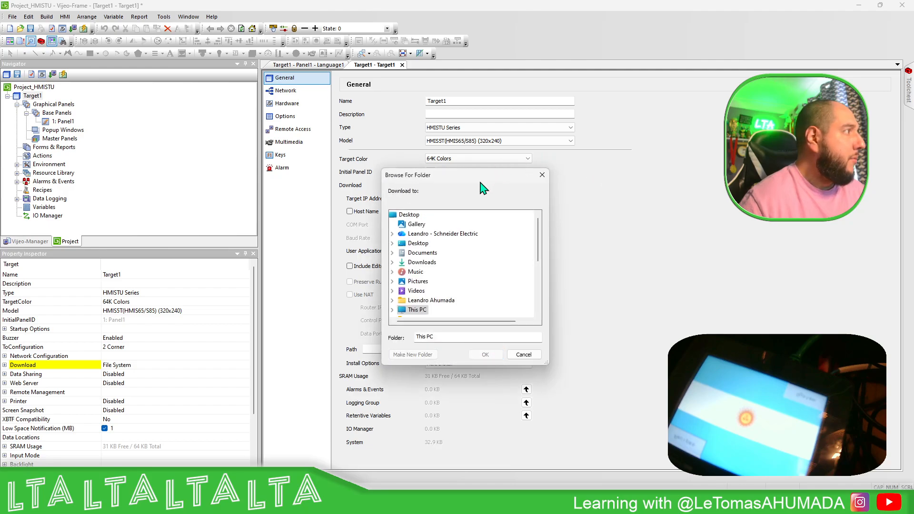
{"action": "scroll", "coordinate": [502, 259], "scroll_direction": "down", "scroll_amount": 4}
{"action": "scroll", "coordinate": [470, 245], "scroll_direction": "up", "scroll_amount": 2}
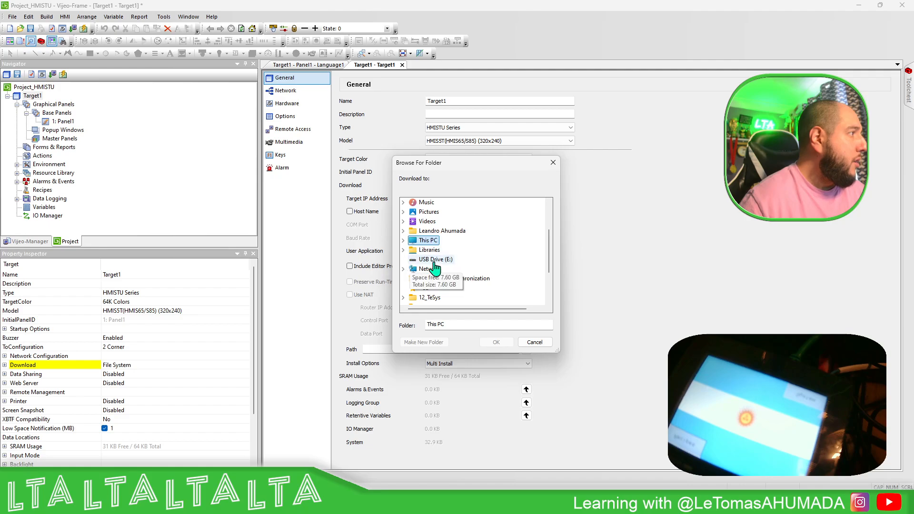
{"action": "left_click", "coordinate": [412, 262]}
{"action": "left_click", "coordinate": [496, 342]}
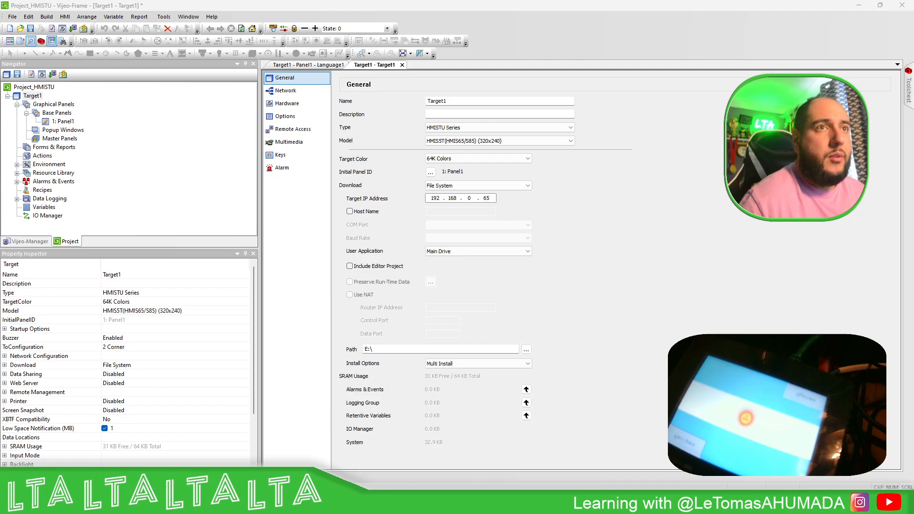
Step: Try to download the project to the USB drive and inspect the settings of the switch flagged by validation
{"action": "left_click_drag", "start_coordinate": [913, 143], "coordinate": [913, 117]}
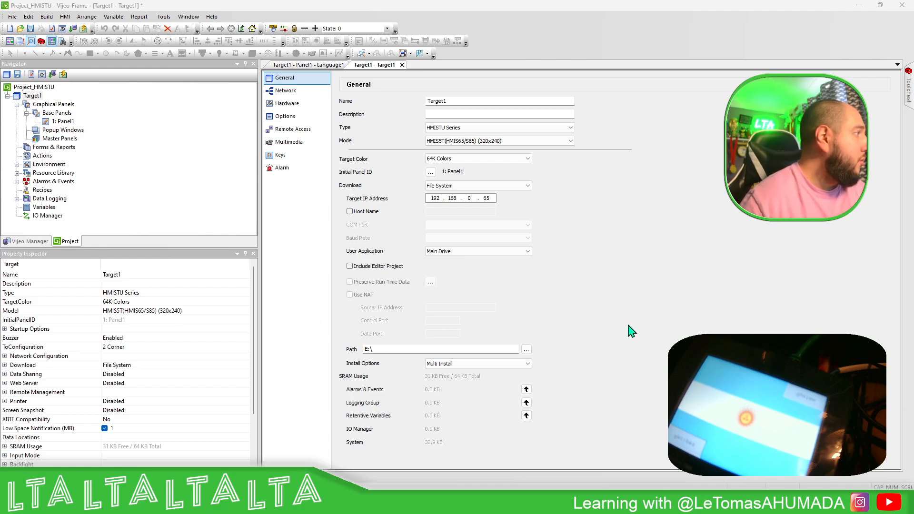
{"action": "left_click", "coordinate": [73, 29]}
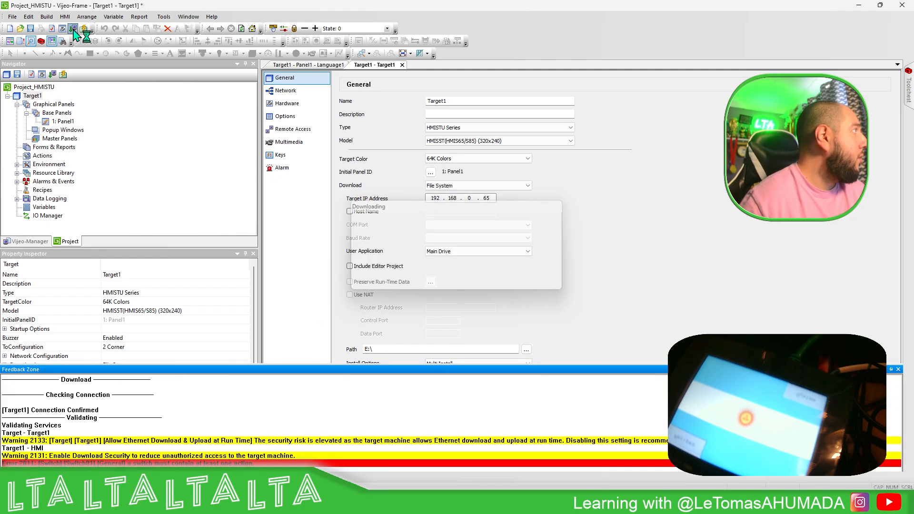
{"action": "double_click", "coordinate": [187, 385]}
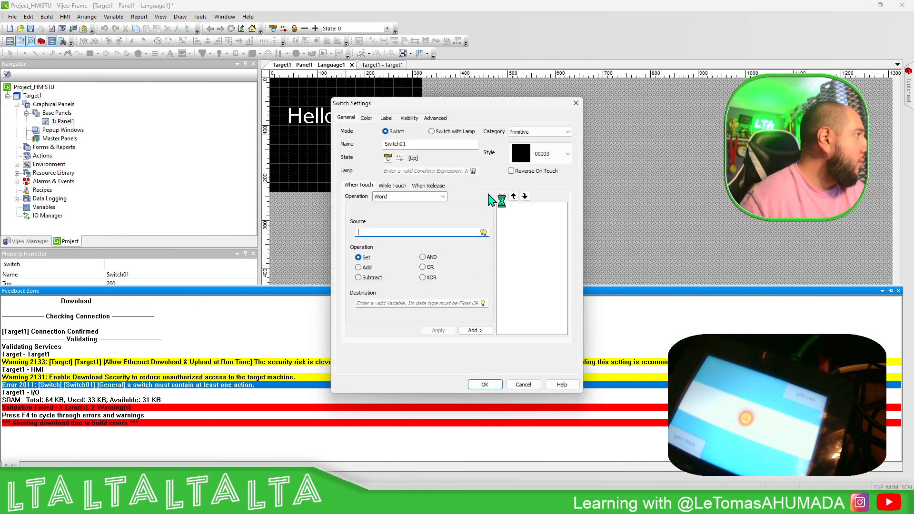
{"action": "left_click", "coordinate": [575, 103]}
Step: Add a System operation with the Configuration action to the System switch on Panel1, executed when touched
{"action": "double_click", "coordinate": [401, 184]}
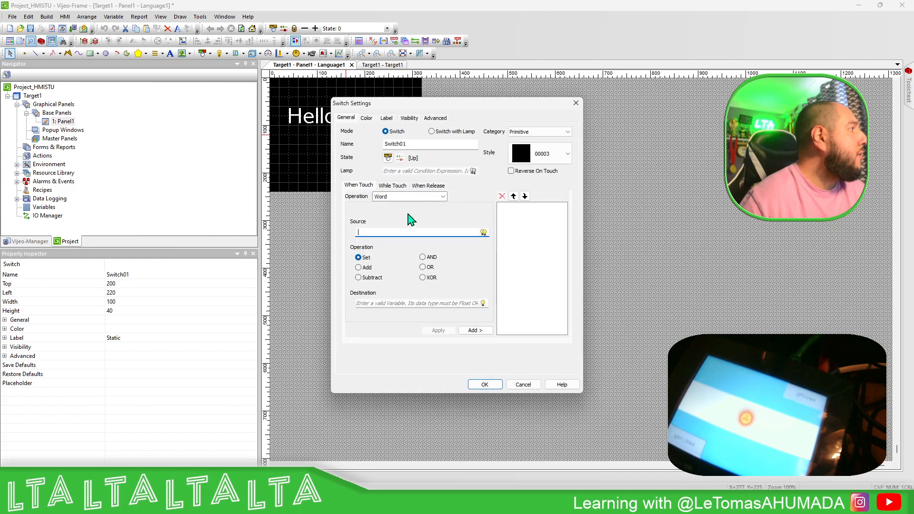
{"action": "left_click", "coordinate": [440, 197]}
{"action": "left_click", "coordinate": [400, 213]}
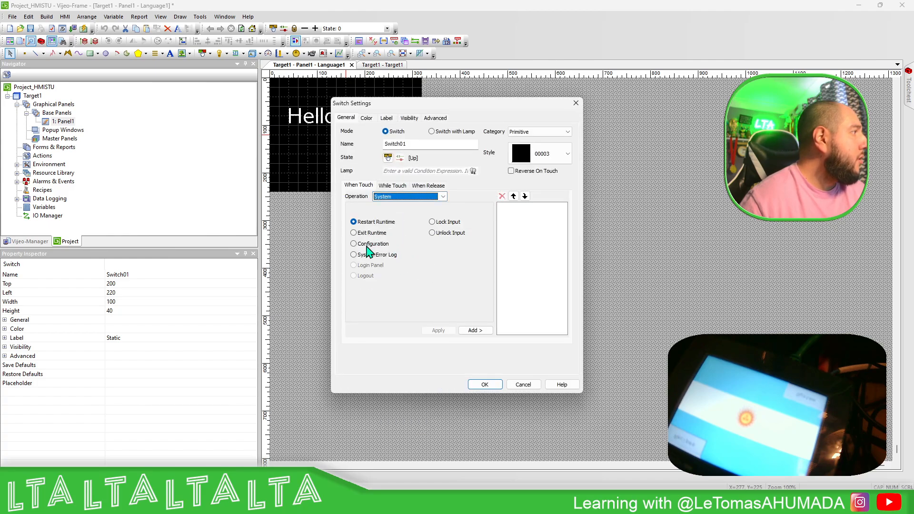
{"action": "left_click", "coordinate": [367, 245]}
{"action": "left_click", "coordinate": [476, 330]}
{"action": "left_click", "coordinate": [484, 385]}
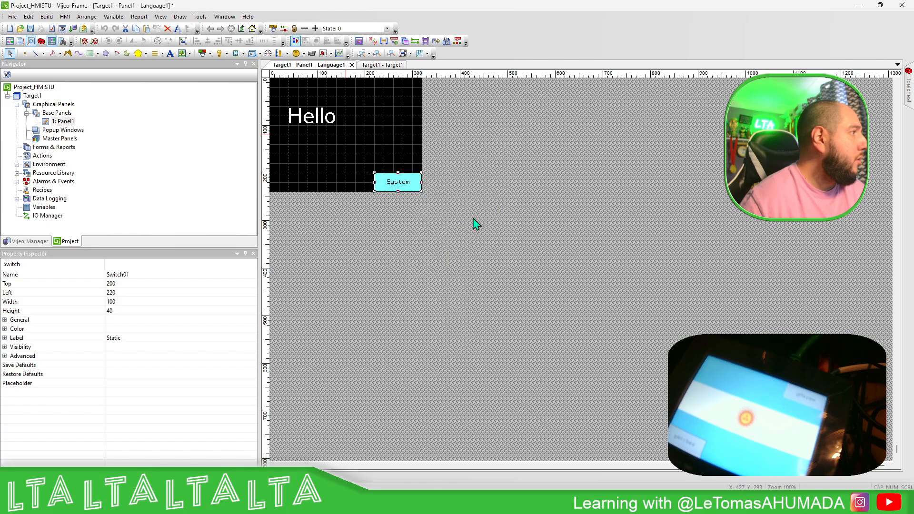
{"action": "left_click", "coordinate": [475, 220]}
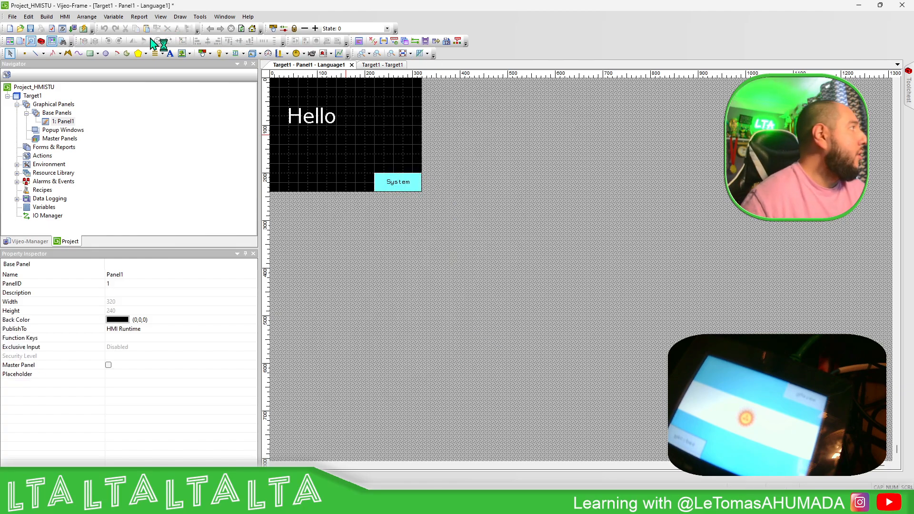
Step: Download the project to the USB drive and check the generated files in drive E: in File Explorer
{"action": "left_click", "coordinate": [73, 29]}
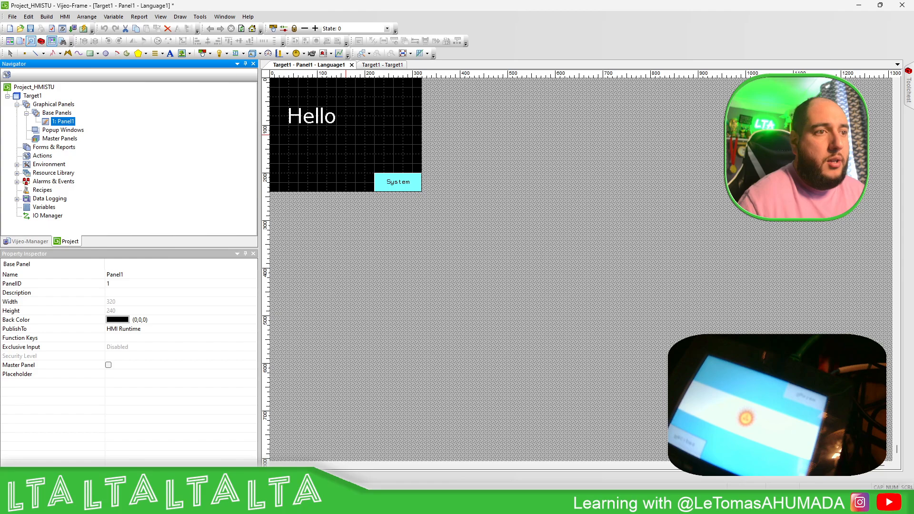
{"action": "key", "text": "alt+Tab"}
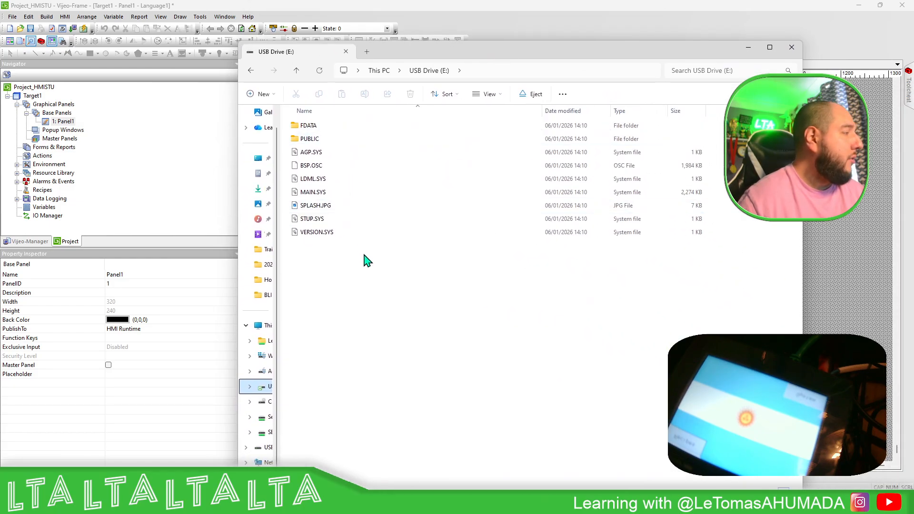
{"action": "left_click", "coordinate": [749, 48]}
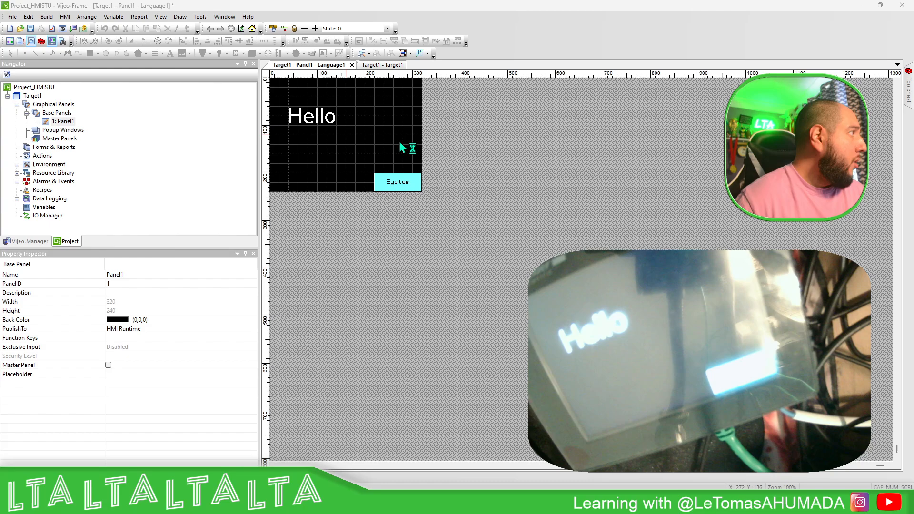
Step: Duplicate the Hello text on Panel1 and place the copy directly below the original, with its top at 100
{"action": "left_click", "coordinate": [326, 118]}
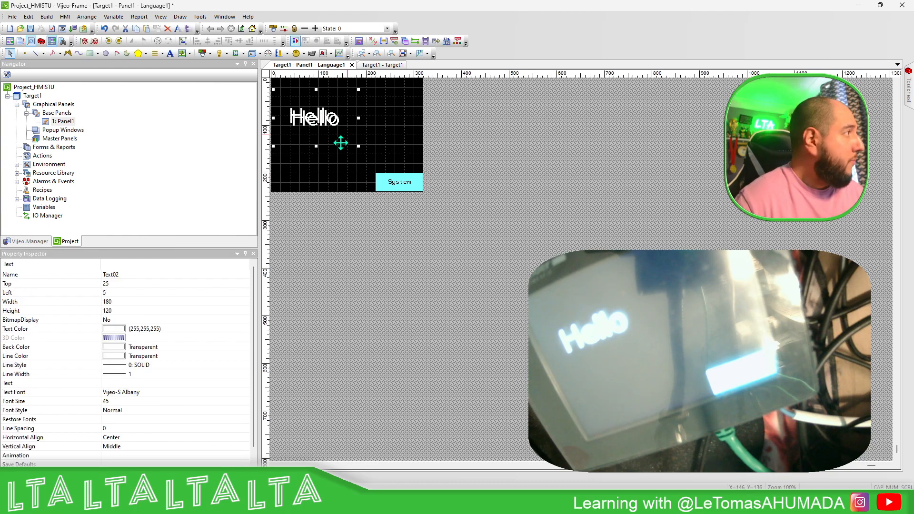
{"action": "key", "text": "ctrl+c"}
{"action": "key", "text": "ctrl+v"}
{"action": "left_click_drag", "start_coordinate": [322, 118], "coordinate": [326, 157]}
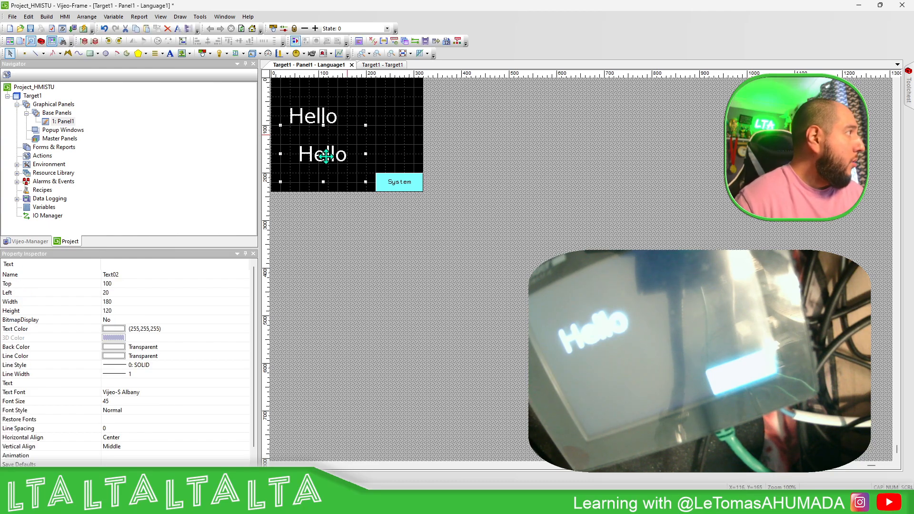
Step: Change the duplicated text below Hello to HMI
{"action": "double_click", "coordinate": [311, 153]}
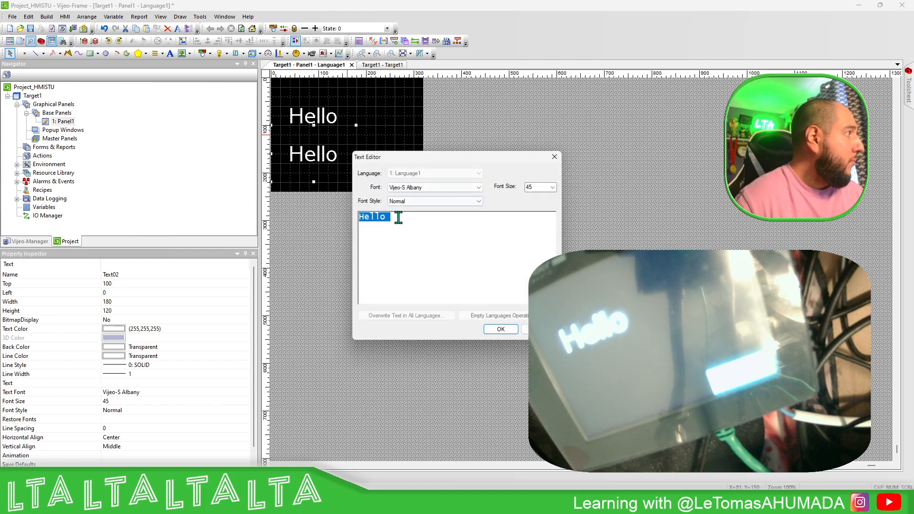
{"action": "type", "text": "HMI"}
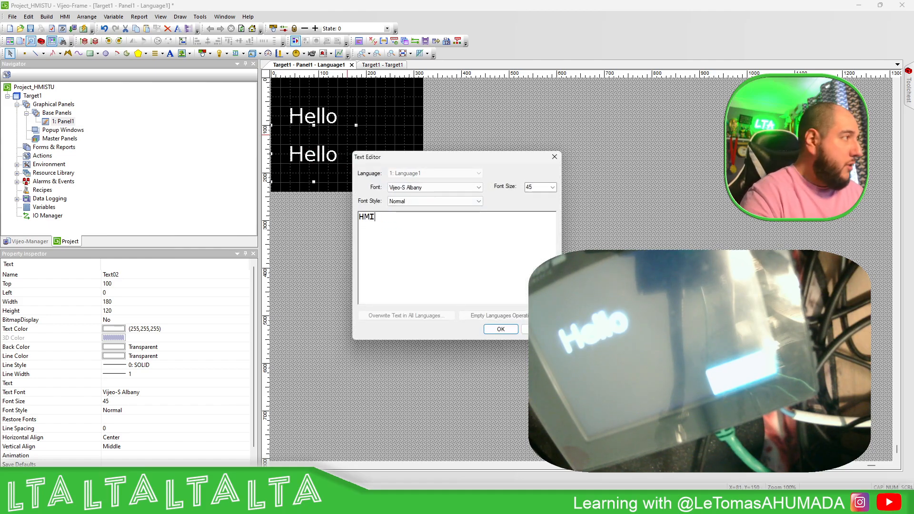
{"action": "left_click", "coordinate": [501, 329]}
{"action": "left_click", "coordinate": [383, 119]}
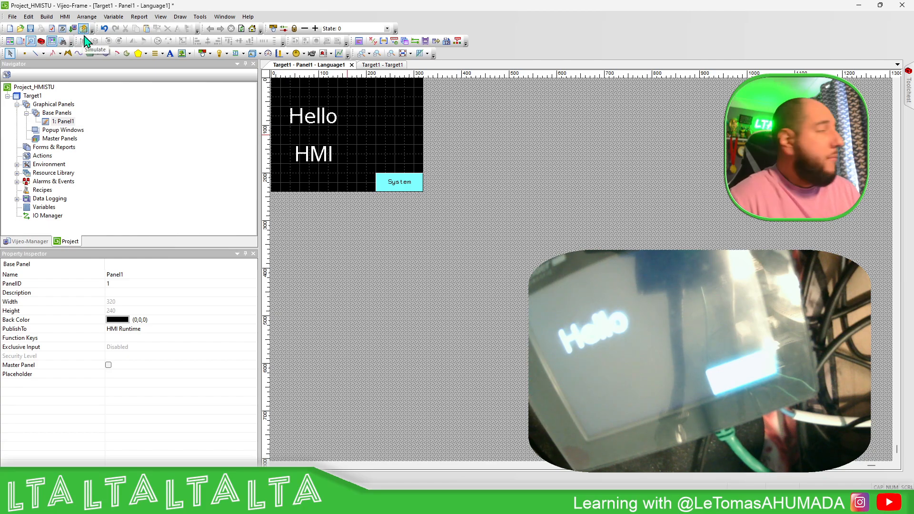
Step: Set the download method of Target1 to Ethernet in its general settings
{"action": "double_click", "coordinate": [29, 96]}
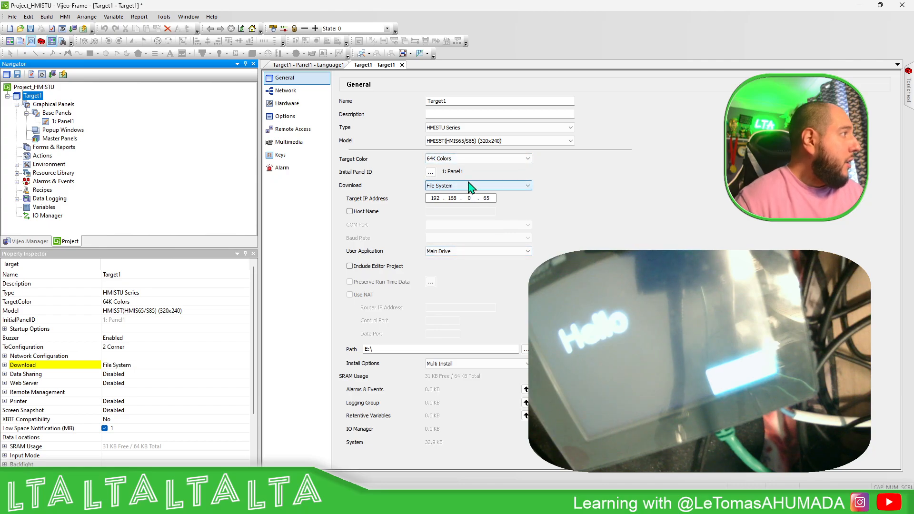
{"action": "left_click", "coordinate": [473, 186]}
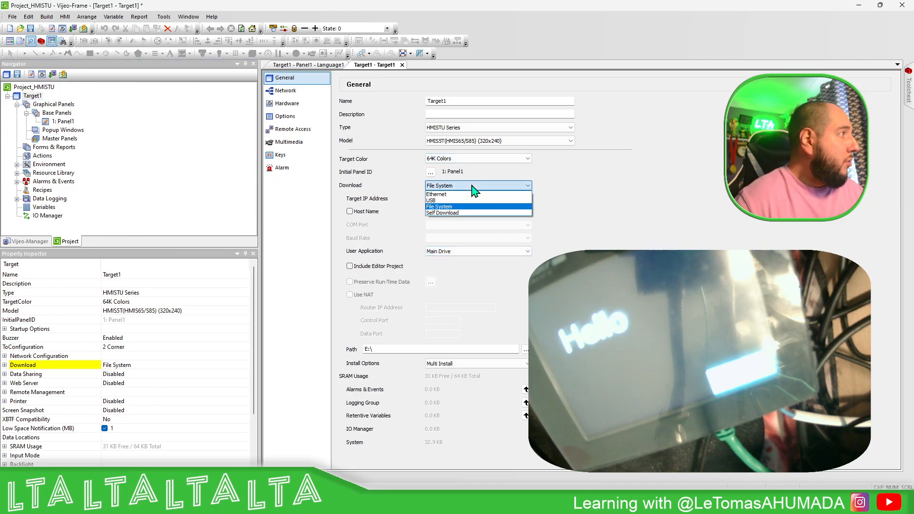
{"action": "left_click", "coordinate": [447, 194]}
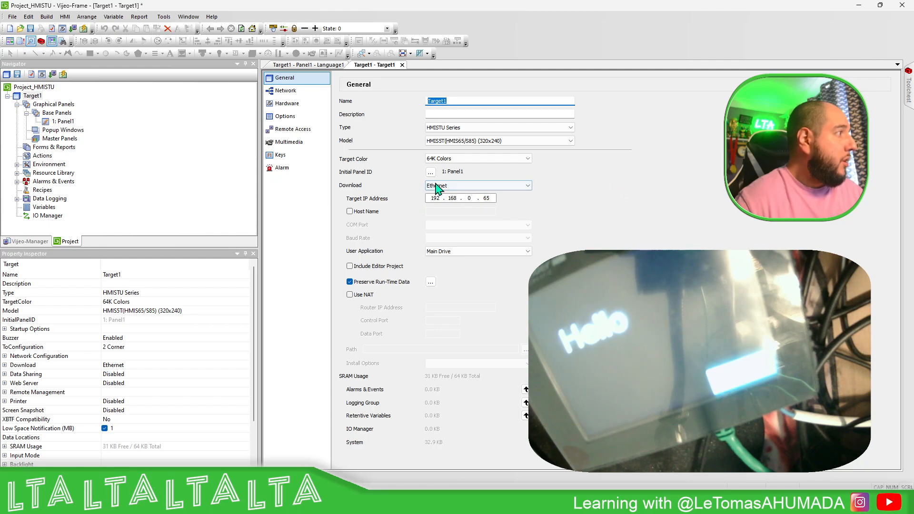
{"action": "left_click", "coordinate": [438, 188]}
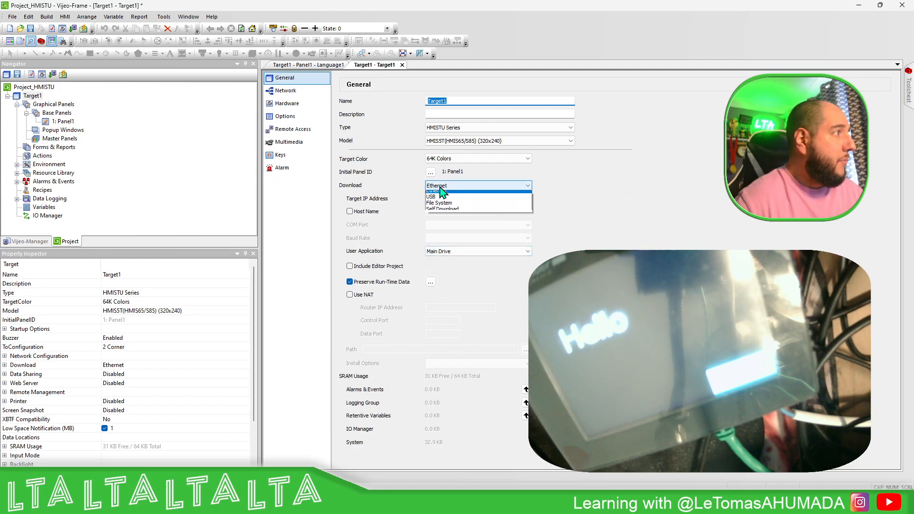
{"action": "left_click", "coordinate": [473, 194]}
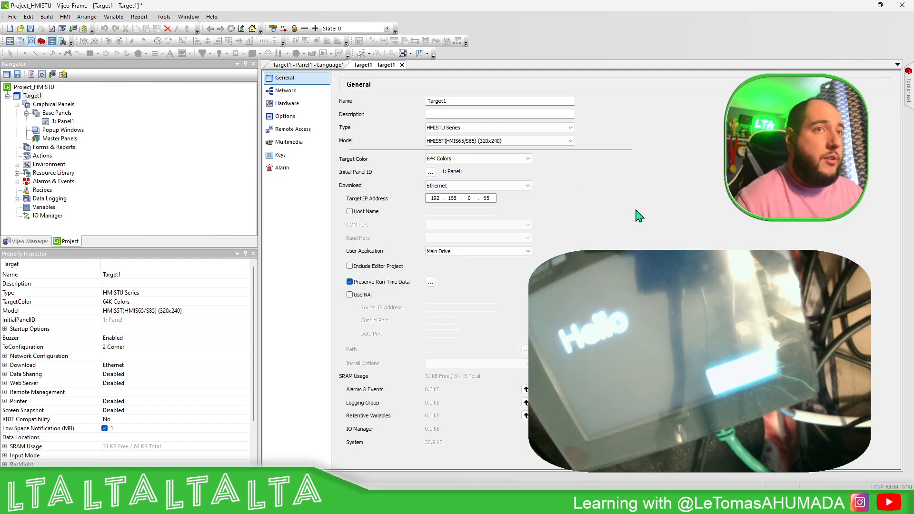
{"action": "left_click", "coordinate": [635, 209]}
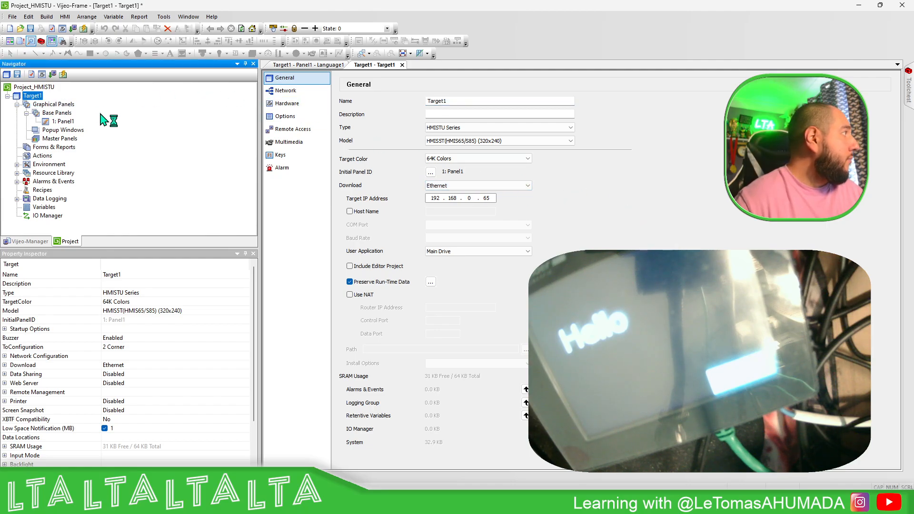
Step: Return to Panel1 and download the project to the target, accepting deletion of the run-time data
{"action": "double_click", "coordinate": [63, 122]}
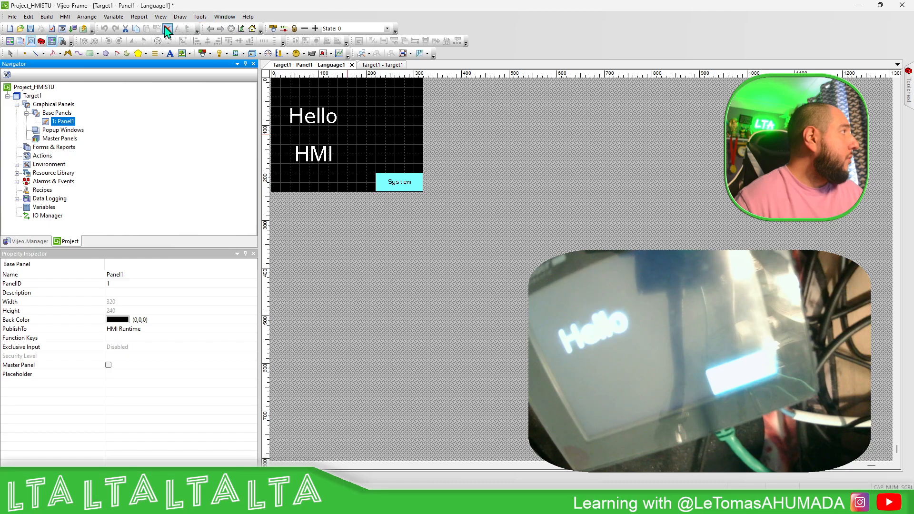
{"action": "left_click", "coordinate": [73, 29]}
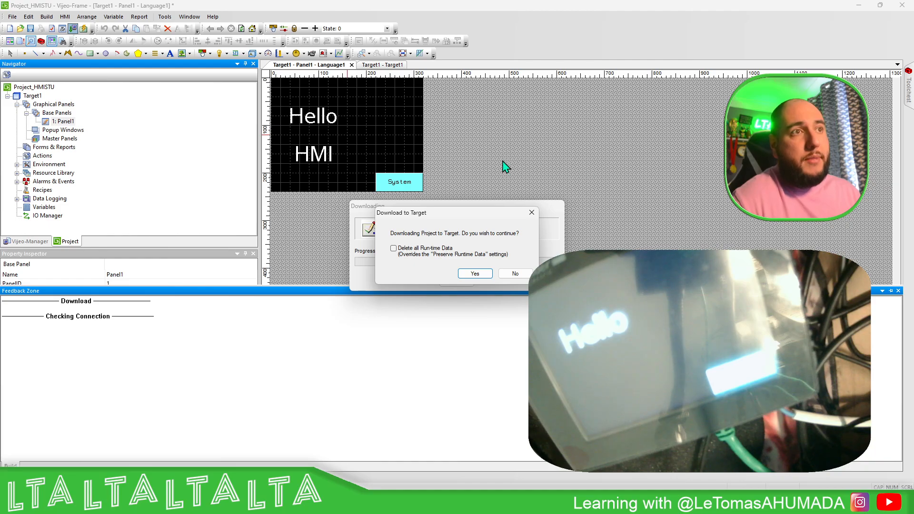
{"action": "left_click", "coordinate": [485, 274]}
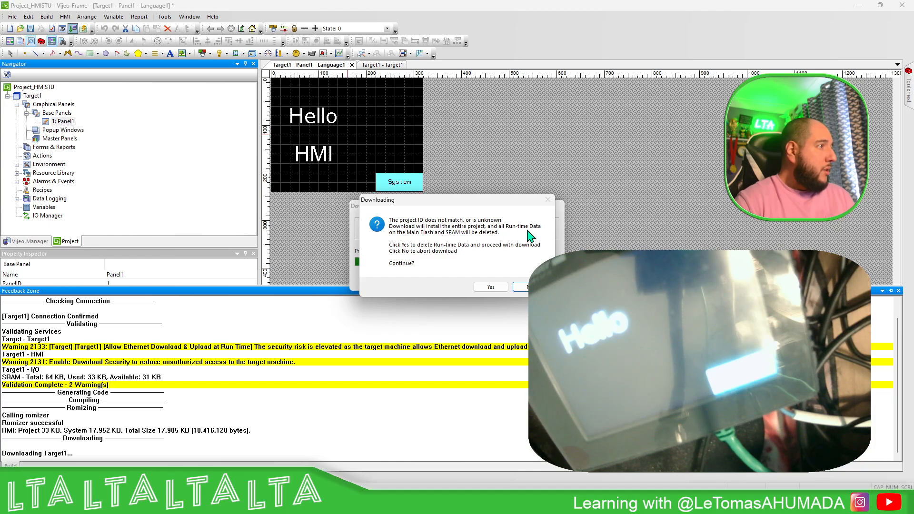
{"action": "left_click", "coordinate": [478, 288]}
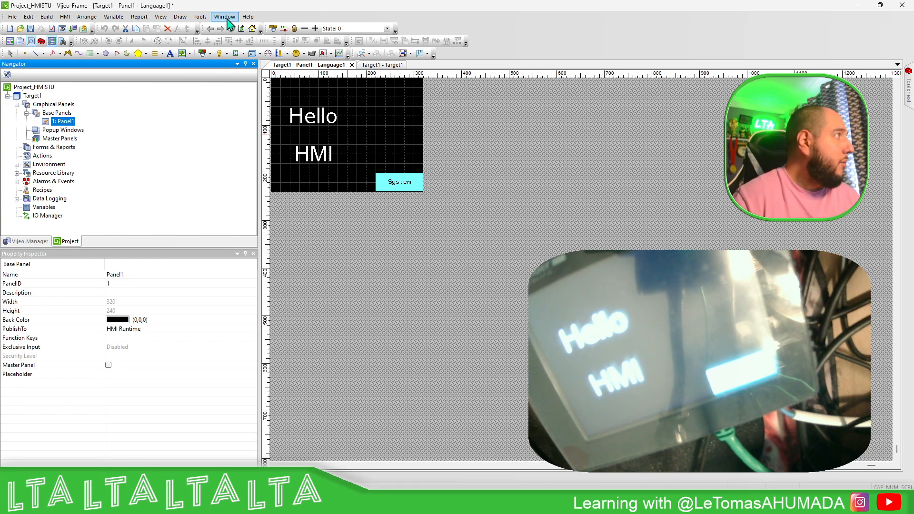
Step: Check the installed Vijeo Designer version in the program information and close it
{"action": "left_click", "coordinate": [248, 17]}
{"action": "left_click", "coordinate": [263, 108]}
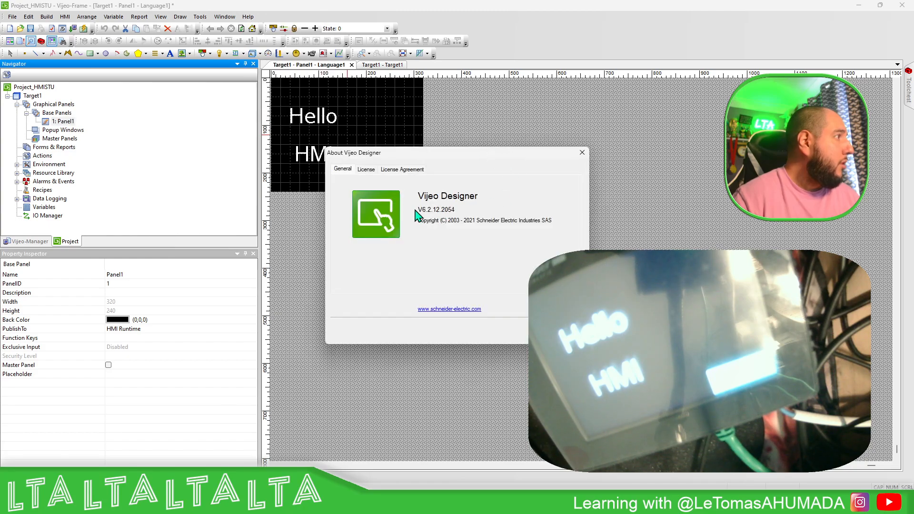
{"action": "left_click", "coordinate": [582, 152]}
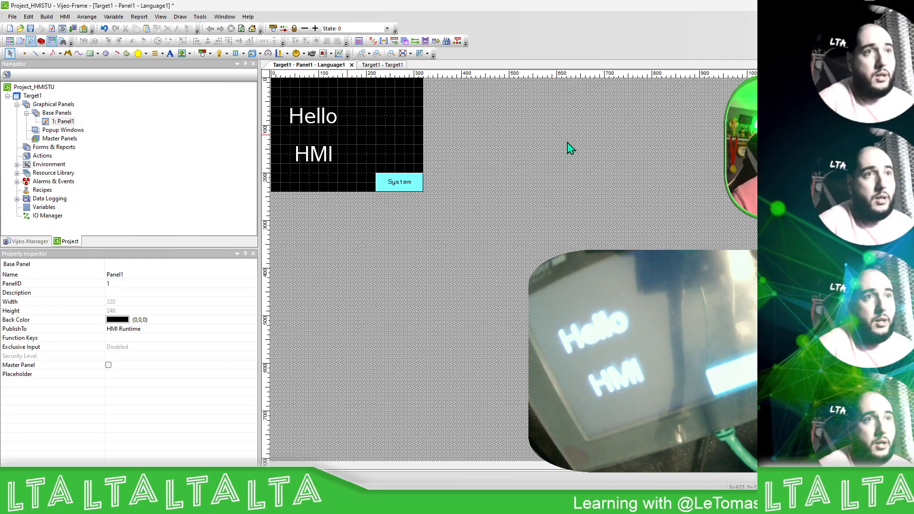